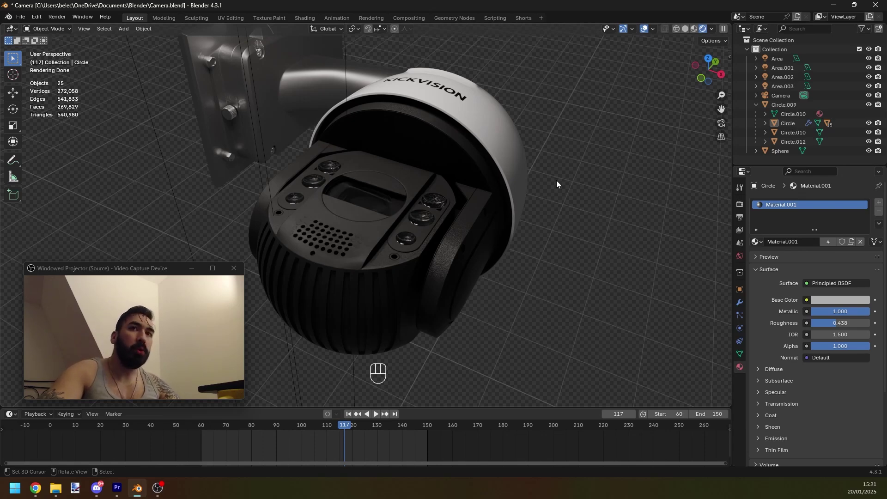
Step: Orbit so the camera model faces the viewer and switch to Material Preview shading
middle_click_drag(542, 184, 471, 236)
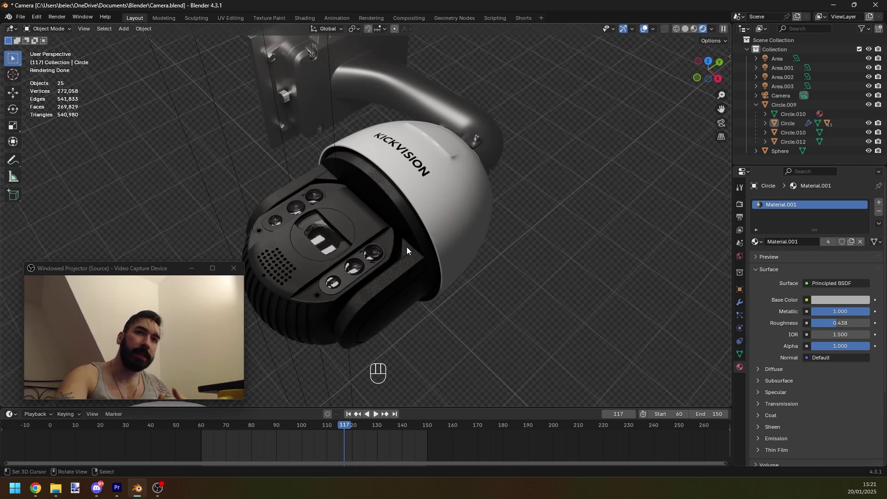
middle_click_drag(406, 247, 642, 134)
left_click(696, 28)
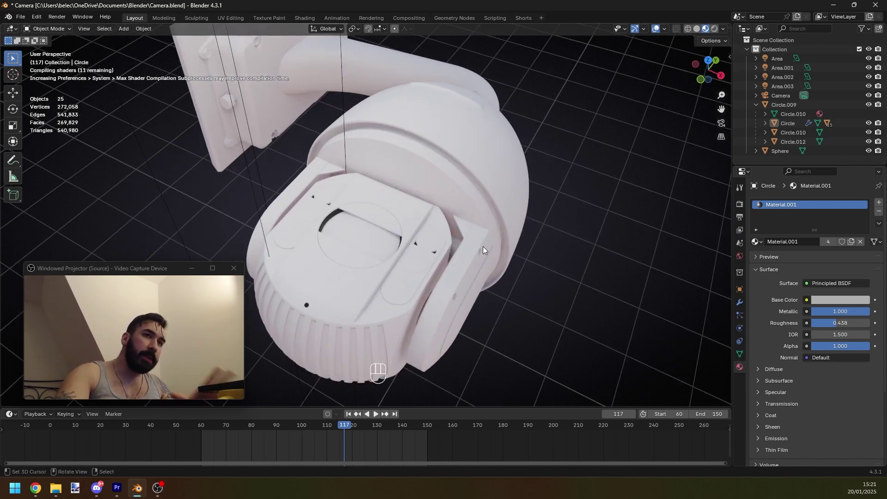
Step: Orbit and zoom around the KICKVISION dome camera to inspect it from several angles
middle_click_drag(483, 246, 501, 251)
scroll(501, 251, "up", 2)
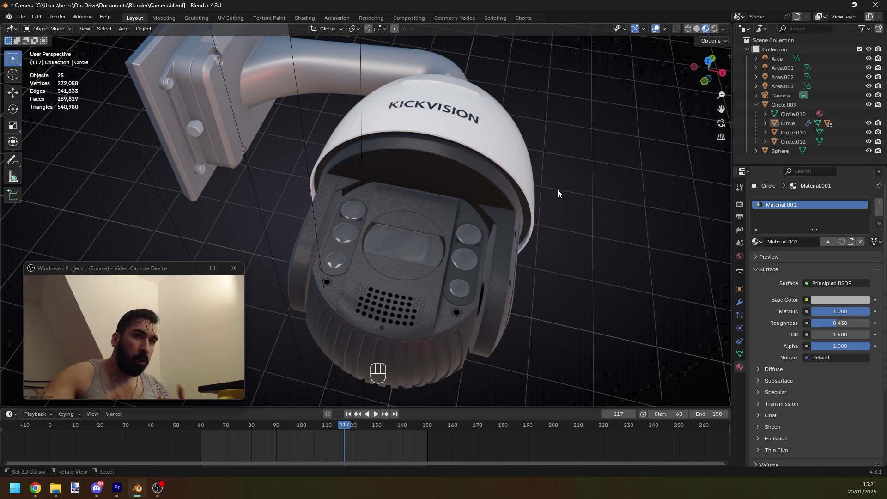
middle_click_drag(558, 191, 389, 194)
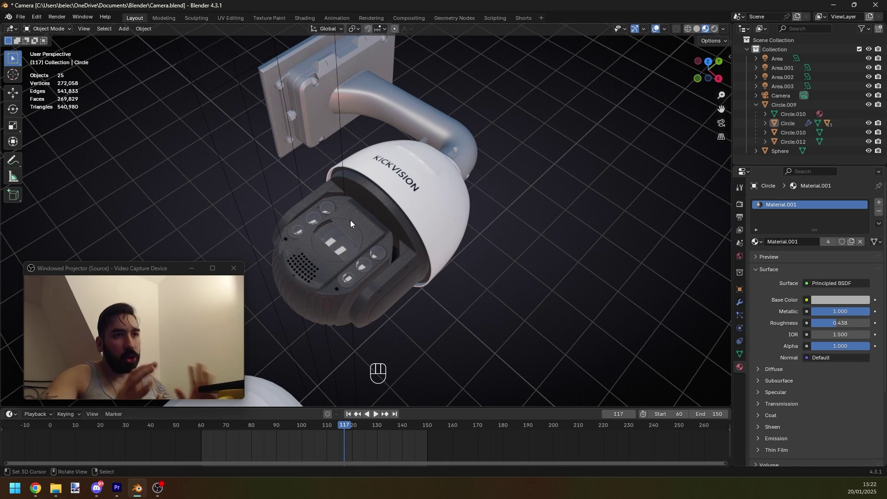
middle_click_drag(360, 241, 413, 274)
scroll(393, 274, "up", 2)
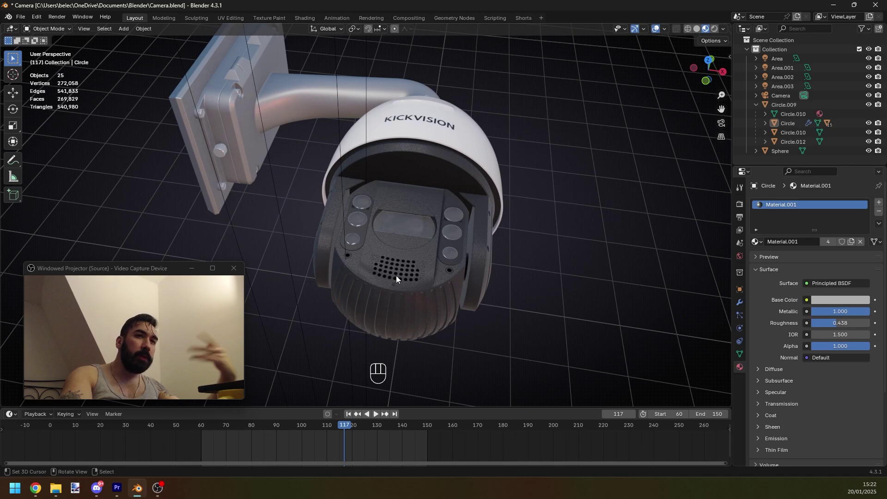
middle_click_drag(396, 272, 413, 279)
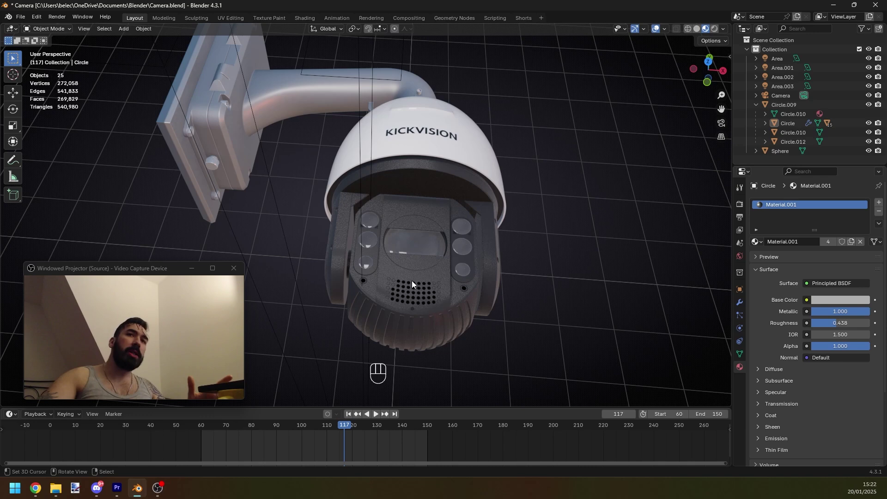
middle_click_drag(423, 200, 379, 223)
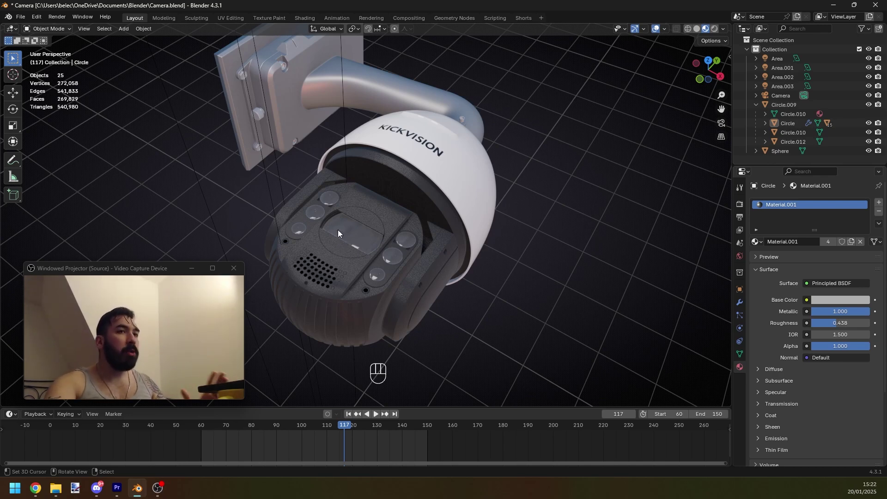
middle_click_drag(337, 229, 334, 115)
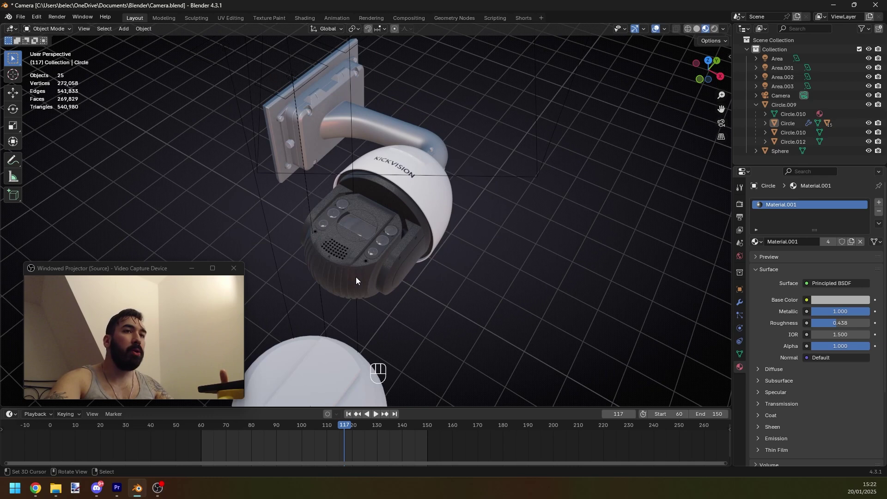
scroll(359, 280, "up", 2)
scroll(366, 286, "up", 2)
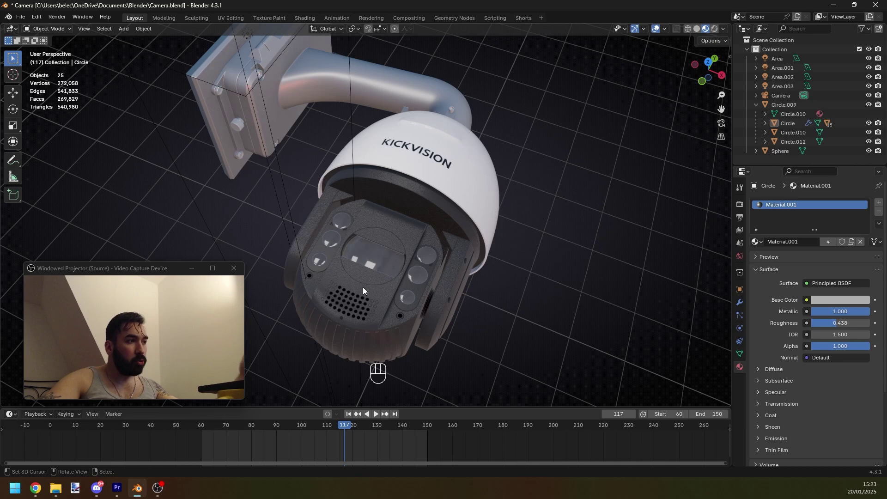
Step: Select the camera's lower body, Sphere.003, and orbit to view its underside
mouse_move(377, 237)
middle_mouse_down()
mouse_move(390, 237)
mouse_move(402, 276)
mouse_move(395, 253)
mouse_move(382, 279)
mouse_move(380, 236)
middle_mouse_up()
left_click(381, 279)
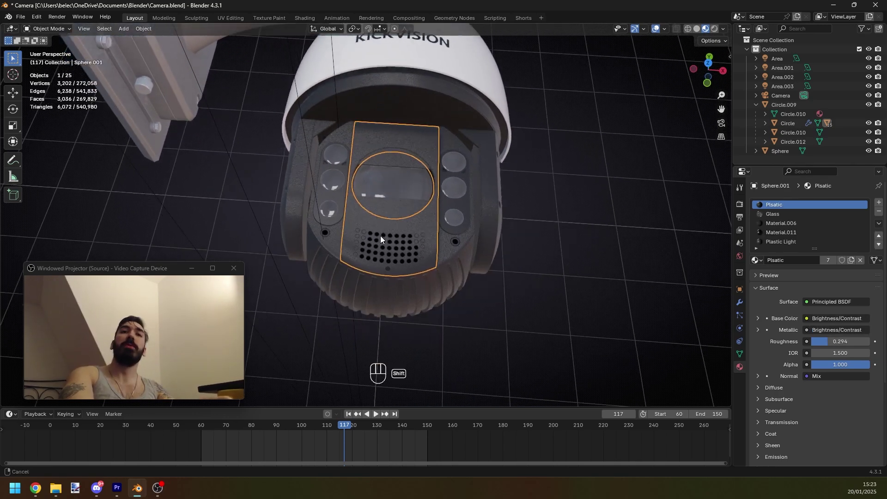
scroll(380, 235, "up", 3)
left_click(381, 215)
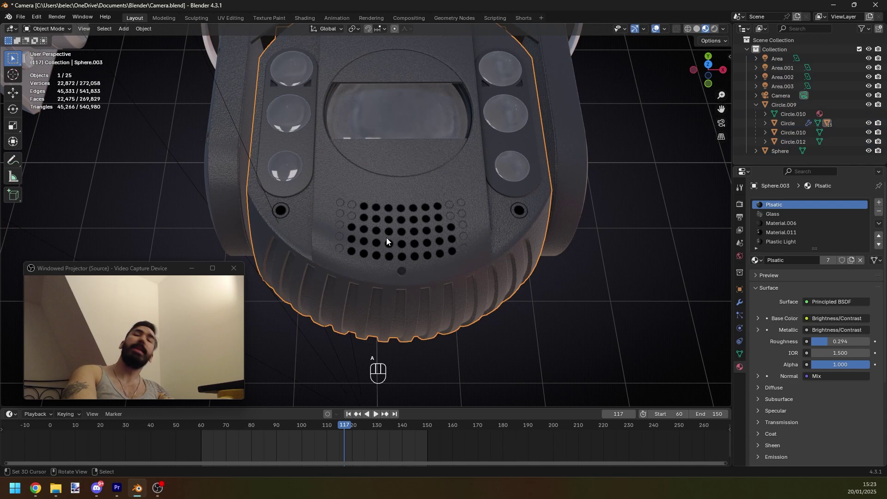
scroll(387, 243, "down", 2)
mouse_move(387, 246)
middle_mouse_down()
mouse_move(399, 247)
mouse_move(391, 237)
middle_mouse_up()
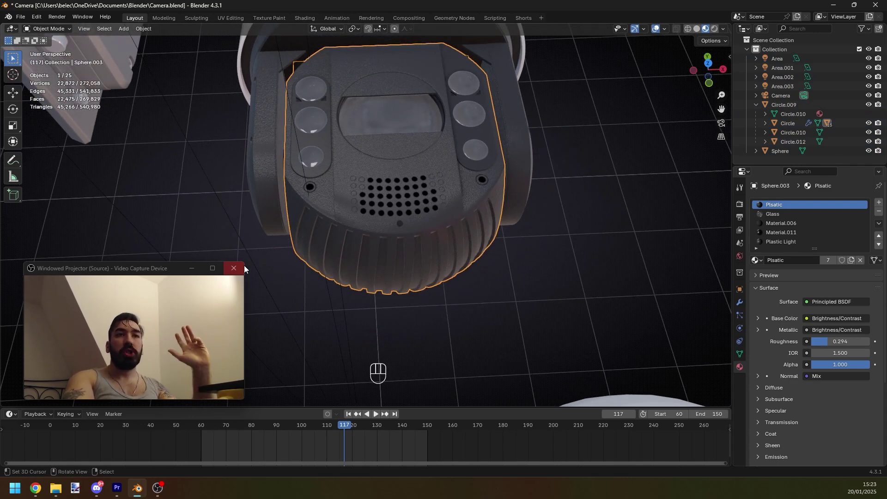
Step: Zoom and orbit until the speaker grille on the underside faces squarely
left_click_drag(245, 262, 183, 294)
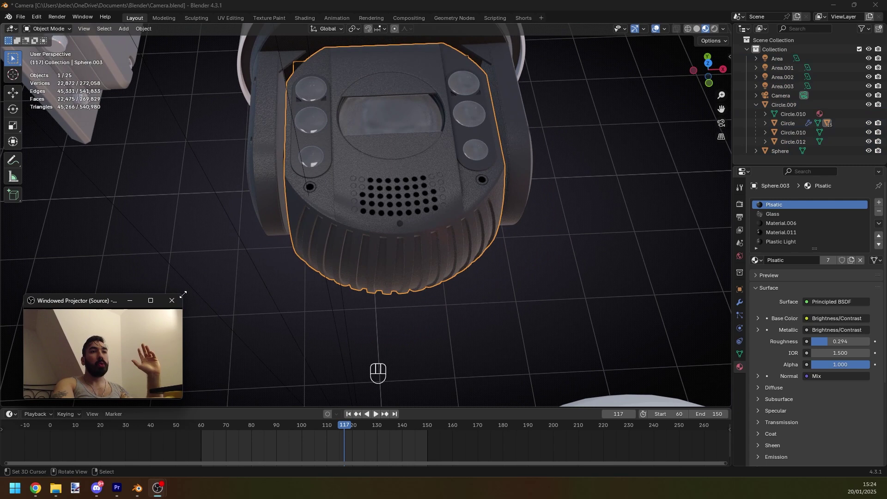
left_click_drag(86, 302, 79, 301)
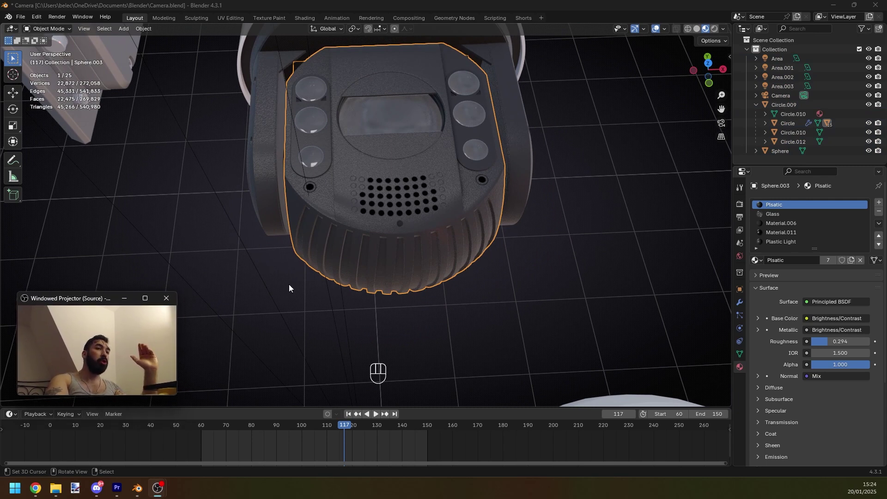
scroll(286, 283, "up", 3)
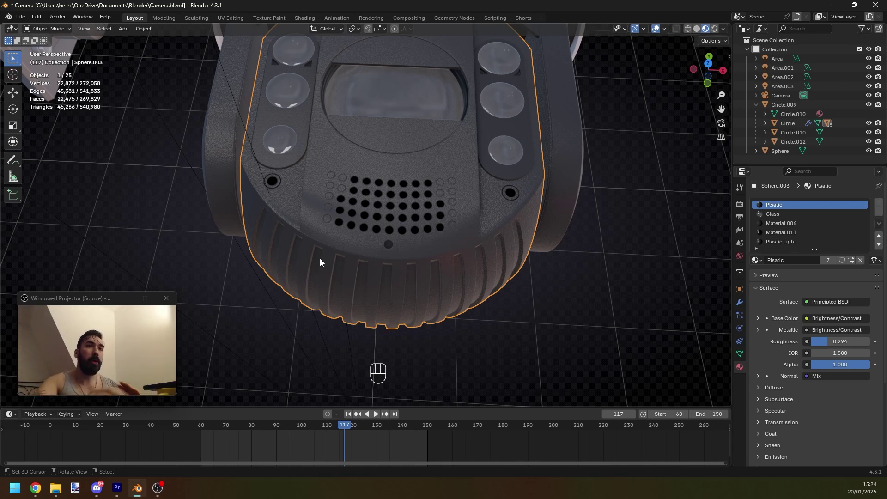
scroll(348, 251, "up", 3)
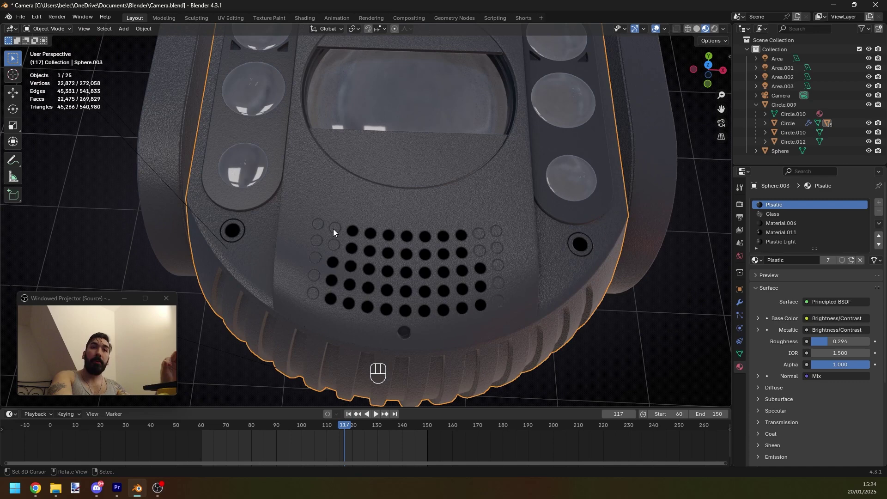
scroll(334, 247, "down", 2)
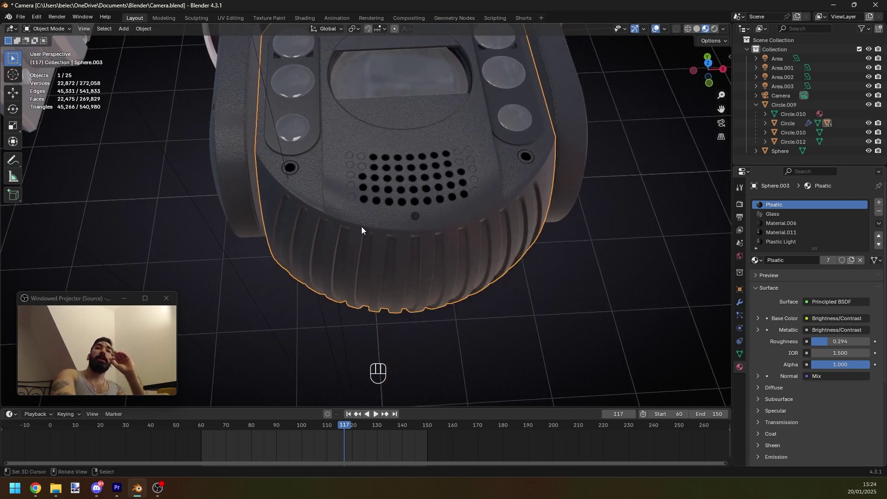
middle_click_drag(361, 230, 319, 186)
scroll(323, 197, "up", 4)
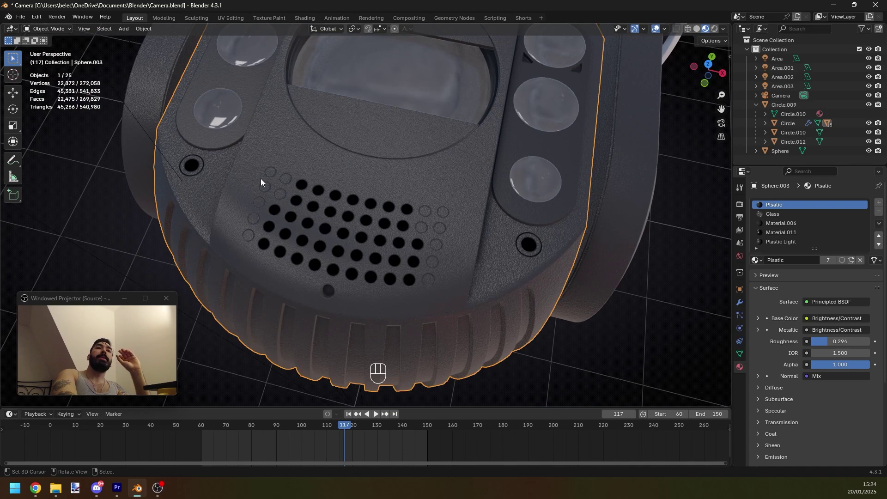
middle_click_drag(287, 254, 415, 253)
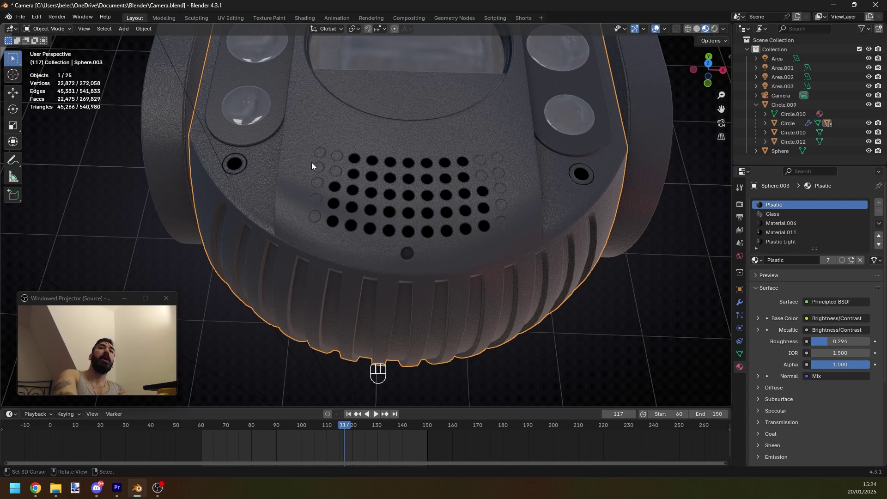
Step: Toggle edit mode on the lower body, deselect everything, and switch to top orthographic view
key("Tab")
key("Tab")
middle_click_drag(331, 157, 346, 140)
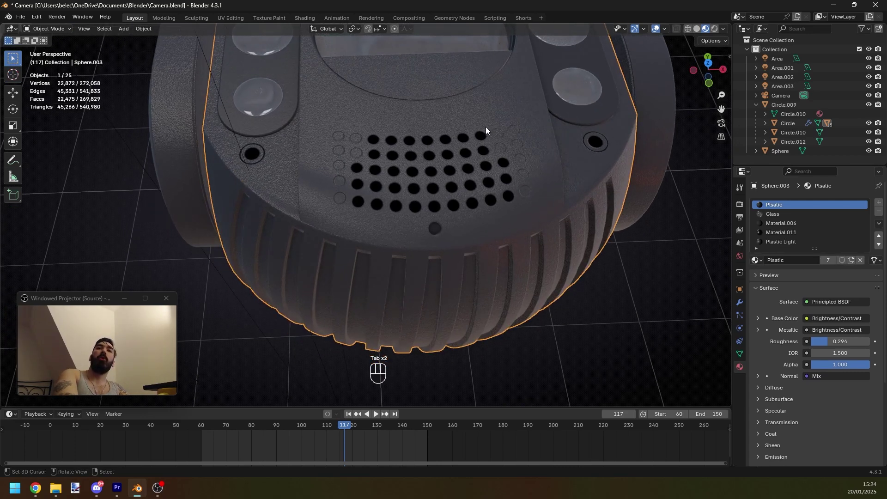
key("a")
key("a")
middle_click_drag(329, 183, 381, 154)
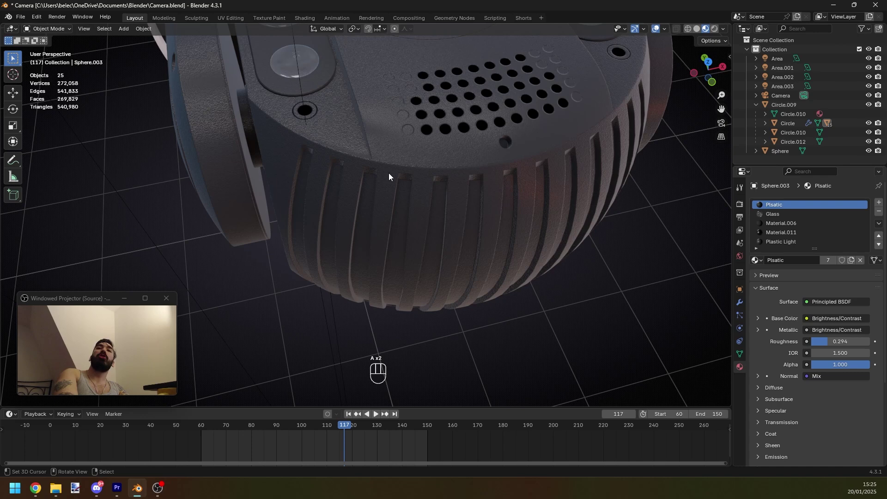
middle_click_drag(396, 198, 400, 198)
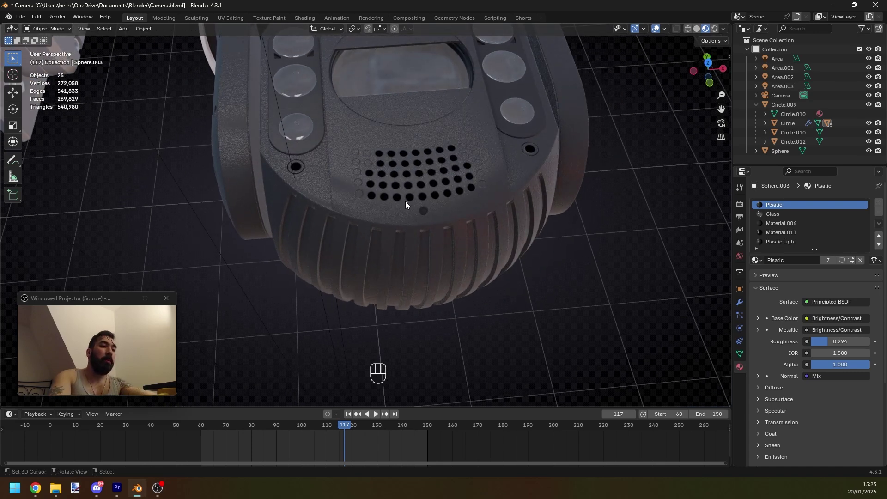
key("KP_7")
middle_click_drag(382, 279, 386, 219, "shift")
Step: Snap the 3D cursor to the selected edges of the front plate
left_click(388, 235)
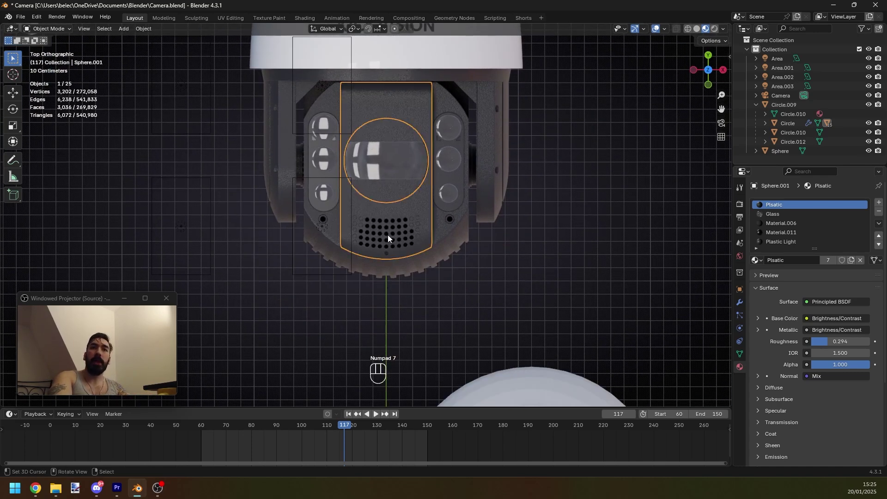
key("Tab")
scroll(387, 235, "up", 2)
key("2")
key("shift+s")
left_click(469, 259)
key("Tab")
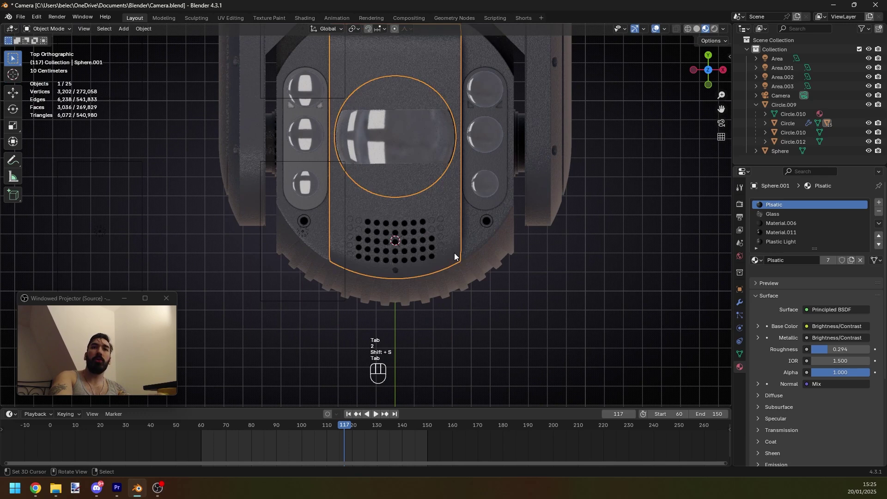
Step: Add a plane mesh at the cursor and resize it to cover the grille
scroll(453, 253, "up", 2)
key("shift+a")
left_click(475, 259)
key("Tab")
key("s")
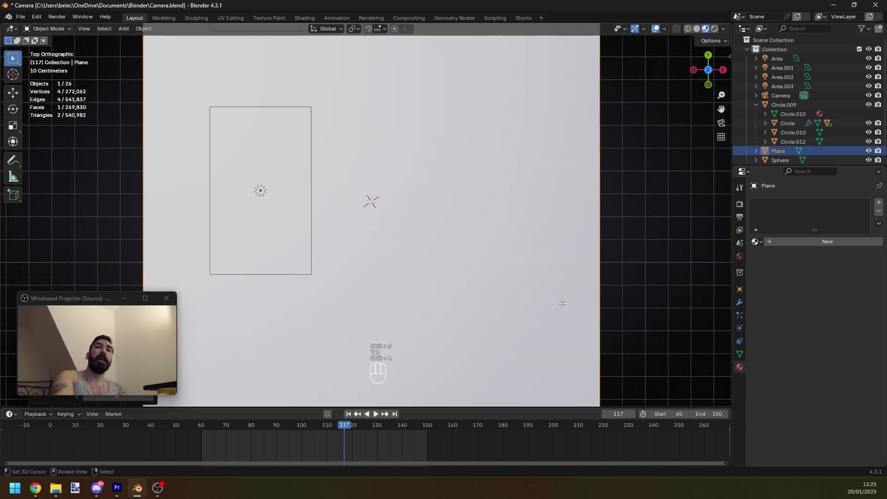
key("z")
key("z")
left_click(478, 259)
key("Tab")
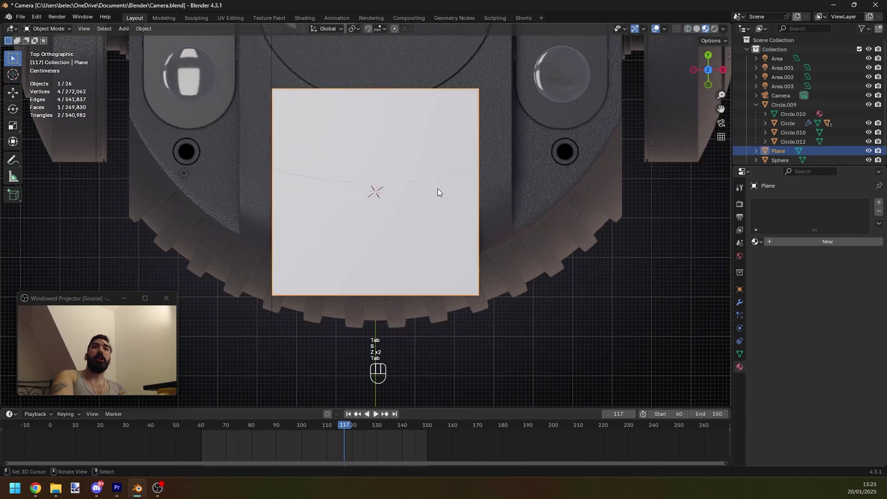
Step: Move the plane along Y to sit below the speaker grille, then subdivide it once
key("g")
key("y")
left_click(376, 250)
key("Tab")
key("ctrl+r")
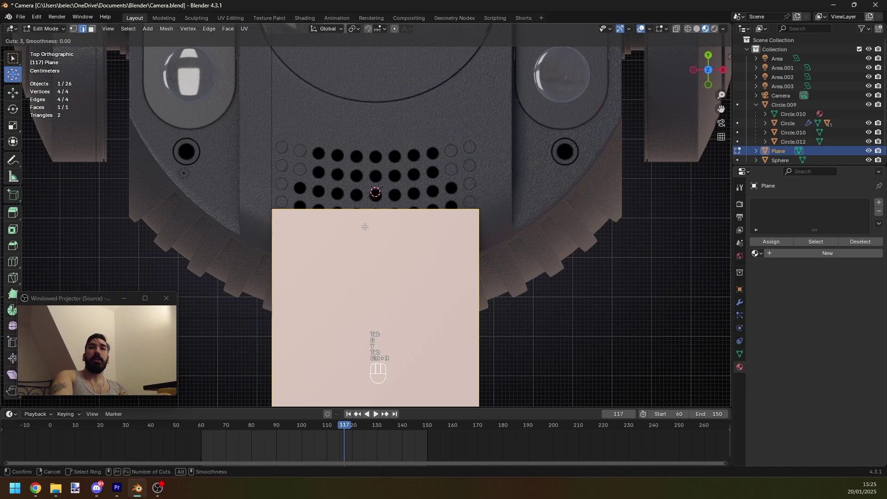
scroll(364, 210, "up", 5)
right_click(364, 211)
key("w")
left_click(483, 193)
Step: Subdivide the plane three more times, then undo two of those subdivisions
key("w")
left_click(483, 193)
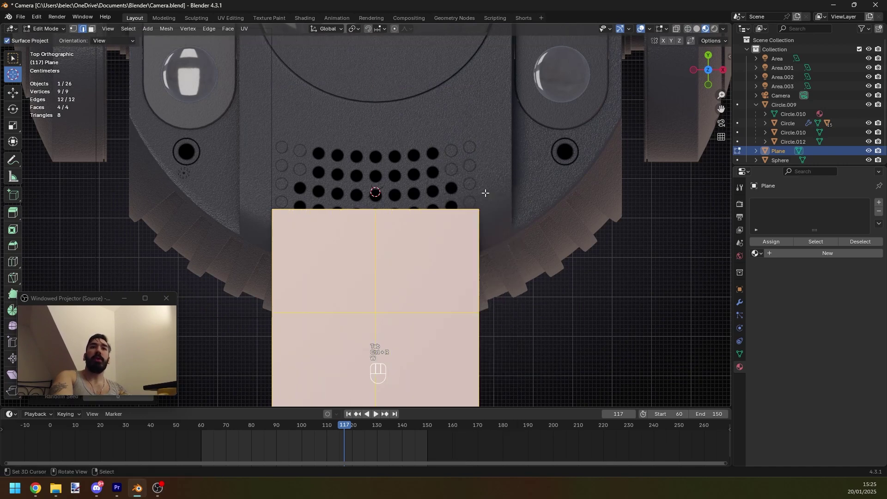
key("w")
left_click(485, 194)
key("w")
left_click(485, 193)
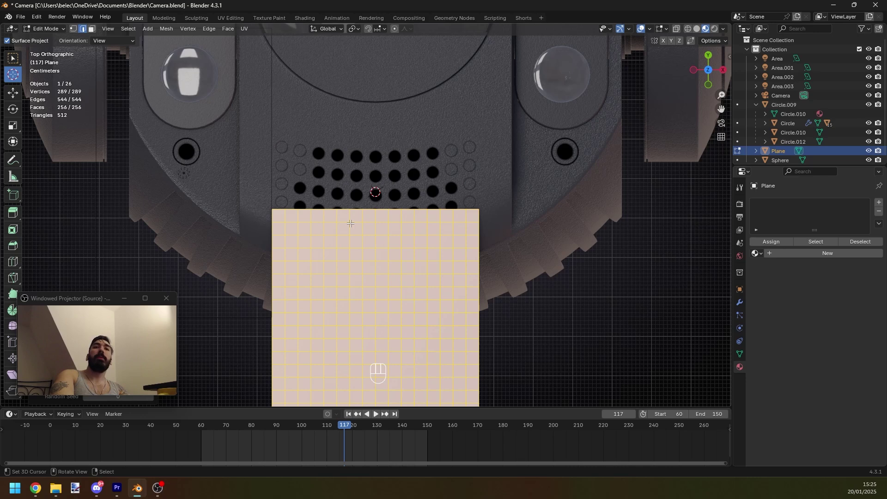
key("ctrl+z")
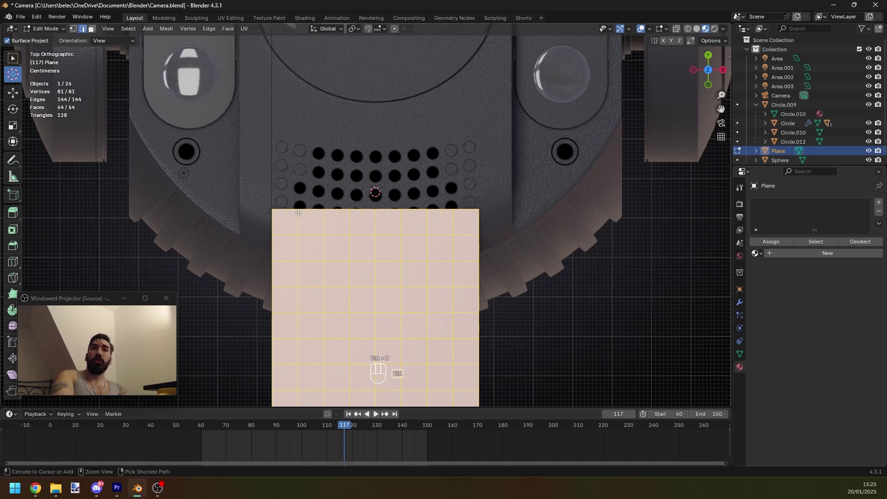
key("ctrl+z")
key("ctrl+z")
Step: Subdivide three more times to reach a 32×32 grid of 1,024 faces
key("w")
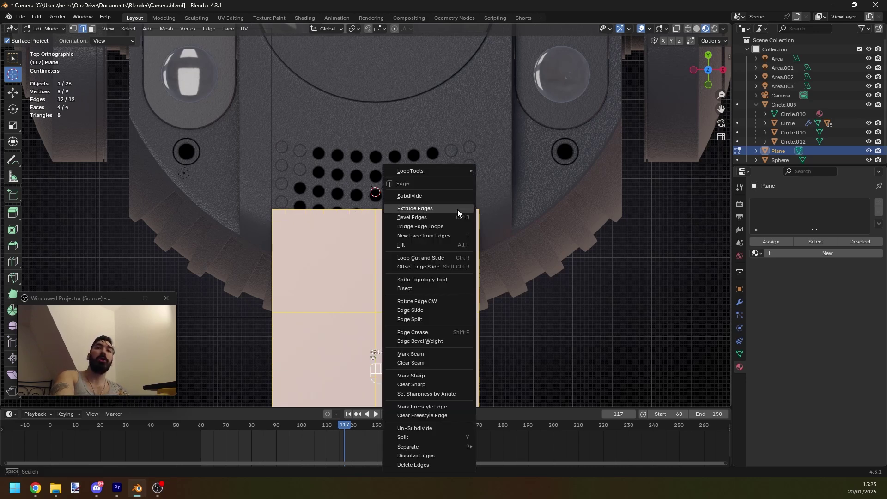
left_click(451, 197)
key("w")
left_click(451, 197)
key("w")
left_click(451, 197)
key("w")
left_click(452, 197)
Step: In vertex select mode, select only the plane's top-left corner vertex
scroll(355, 211, "up", 1)
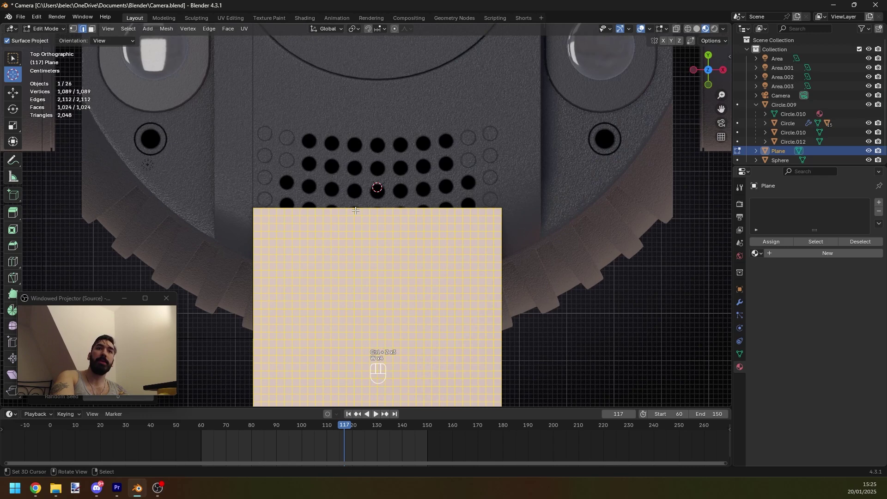
key("3")
key("1")
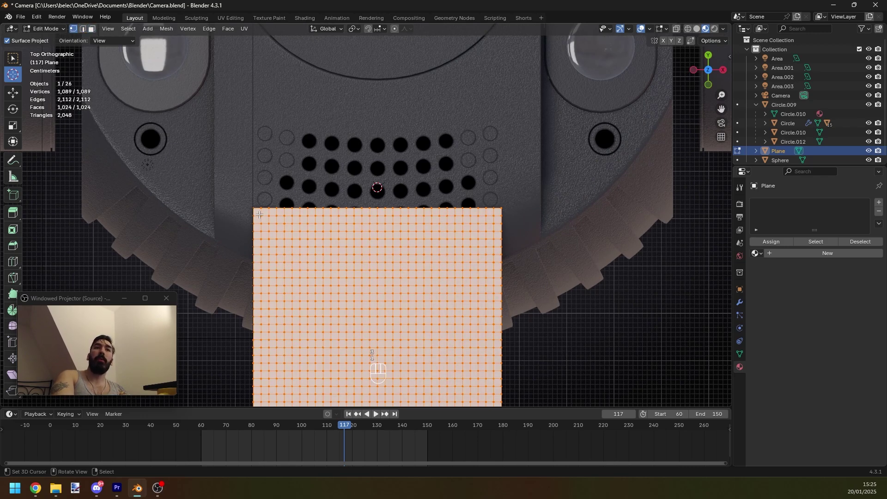
left_click(260, 215)
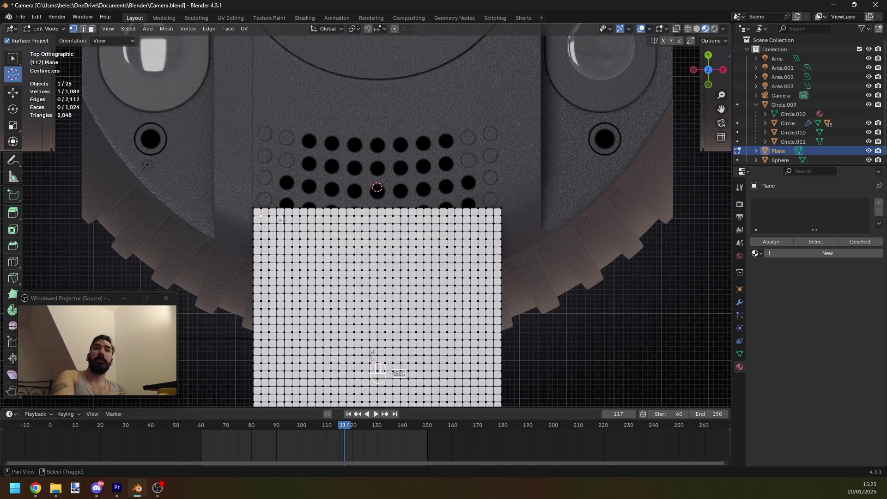
left_click(495, 216, "alt")
key("ctrl+z")
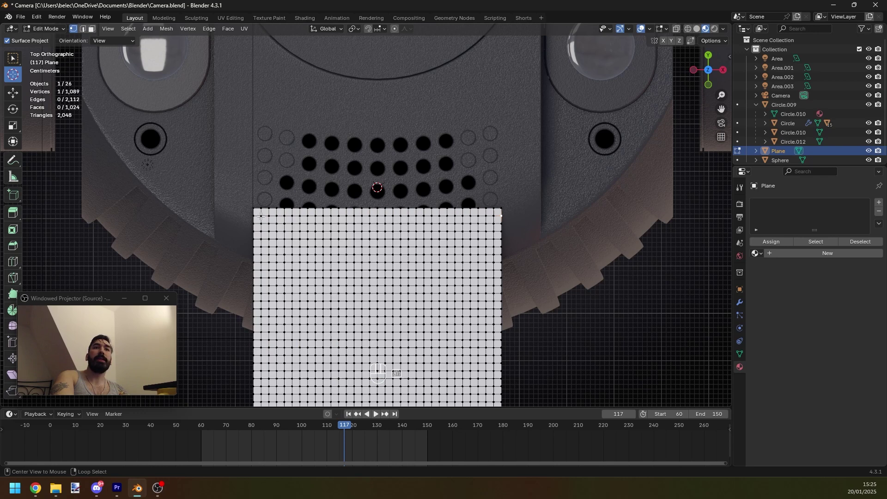
Step: Select the top edge row and checker-deselect it, leaving three-vertex gaps, offset by one
left_click(260, 215, "alt")
left_click(128, 29)
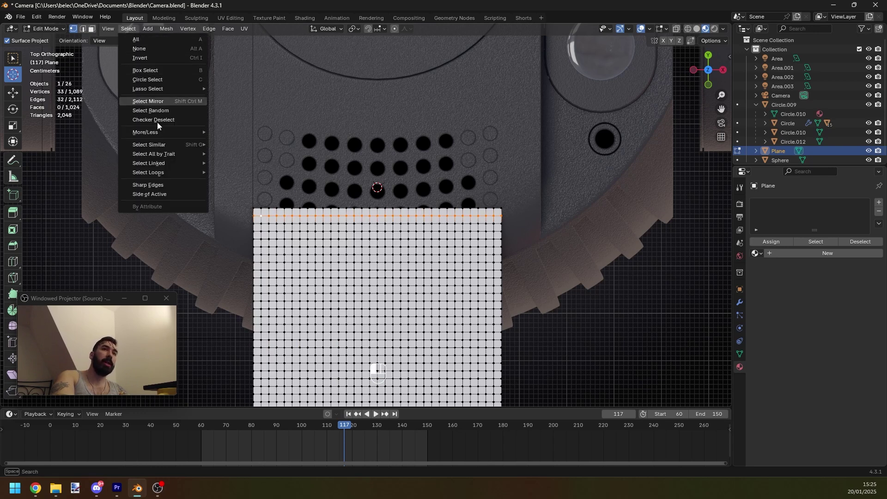
left_click(153, 120)
scroll(193, 143, "up", 1)
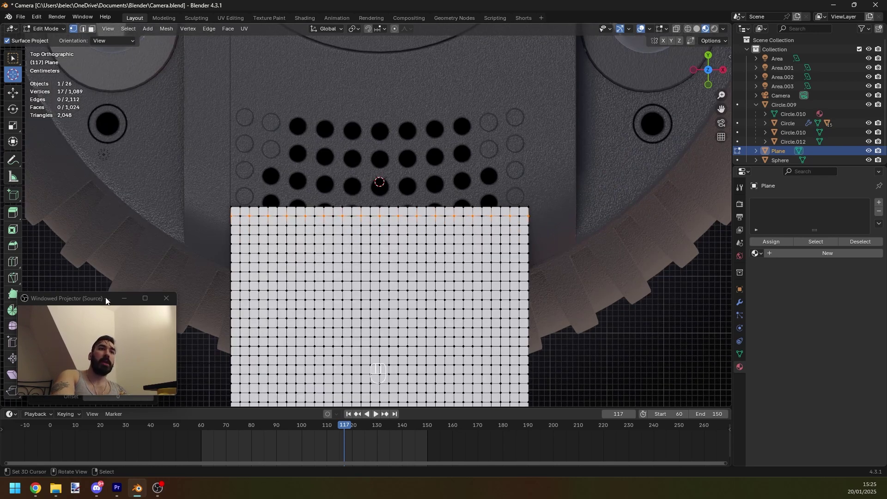
left_click_drag(105, 301, 114, 231)
left_click(151, 377)
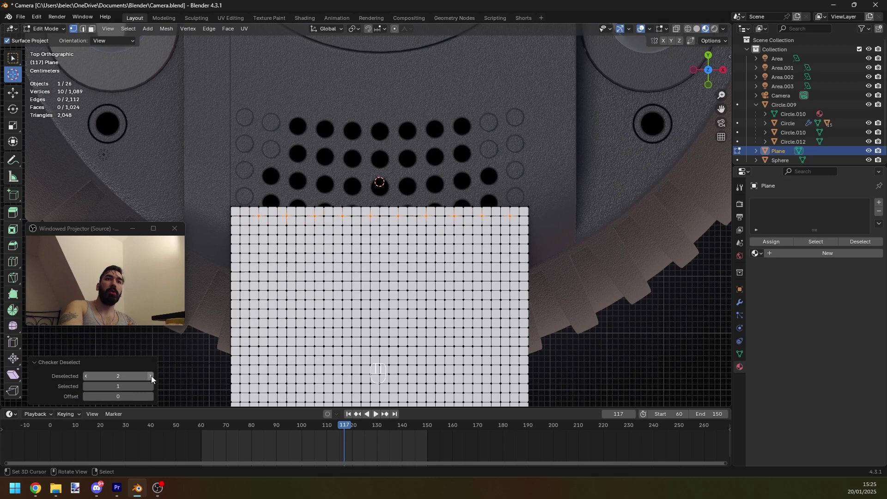
left_click(151, 377)
left_click(86, 396)
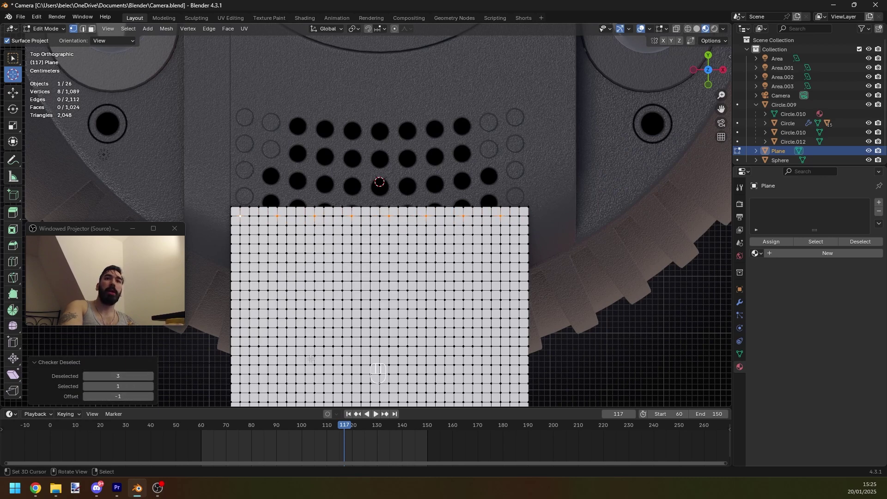
Step: Grow the selection, inset it, round each inset into a circle, and delete the faces
key("ctrl+KP_Add")
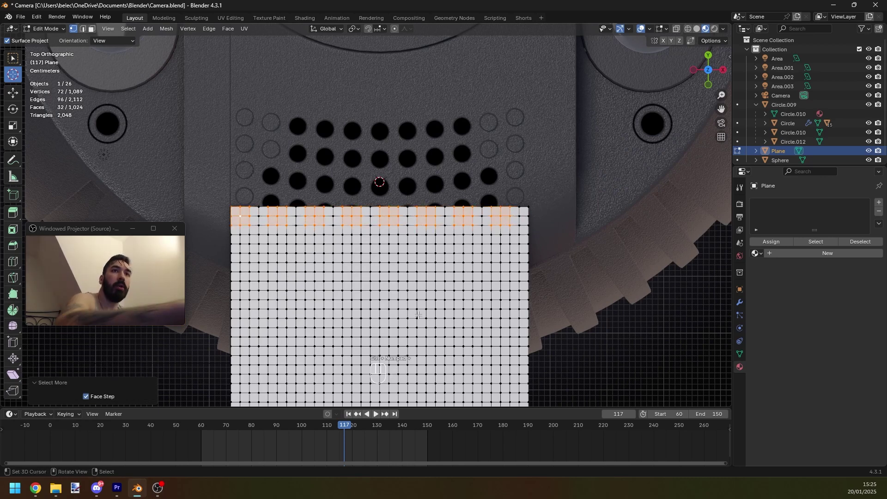
key("i")
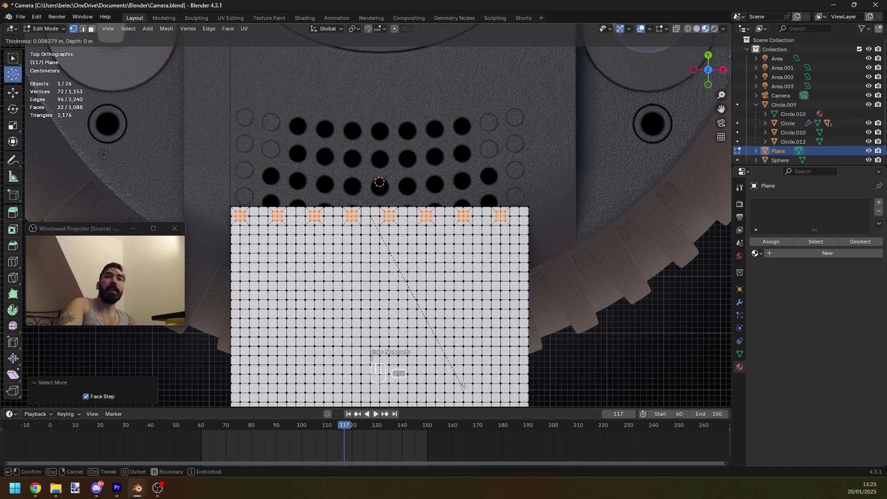
left_click(463, 386)
key("w")
mouse_move(596, 217)
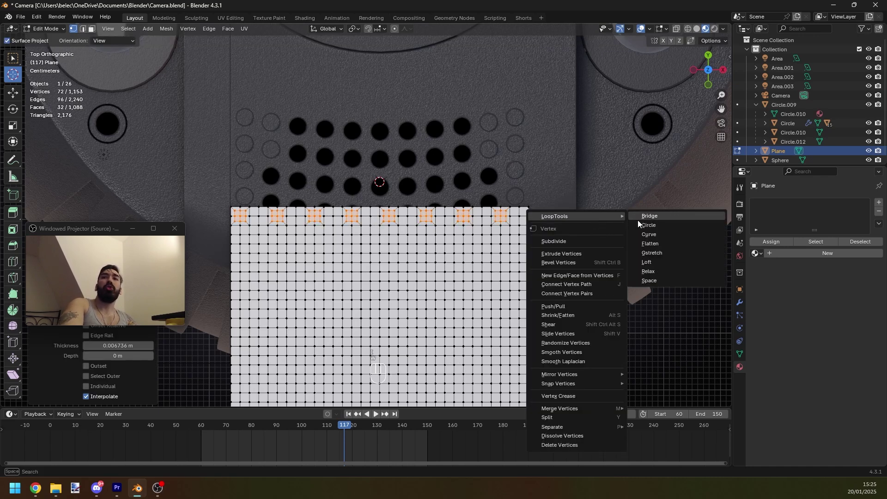
left_click(639, 225)
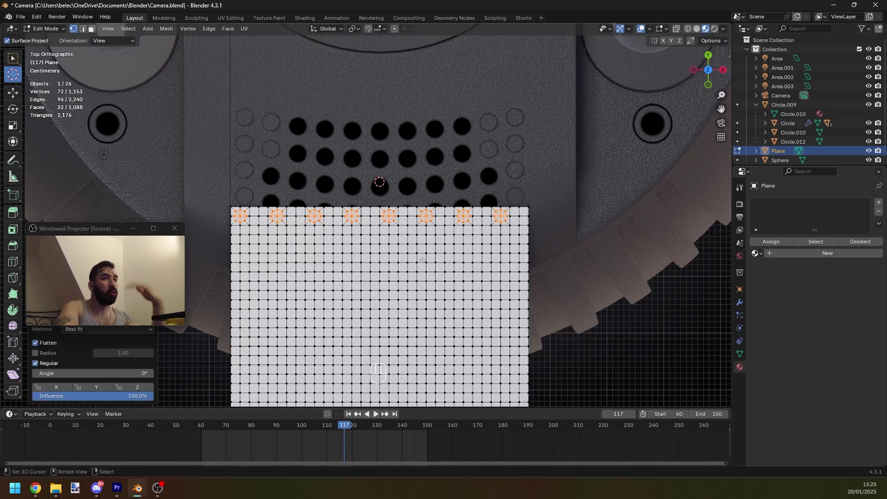
key("x")
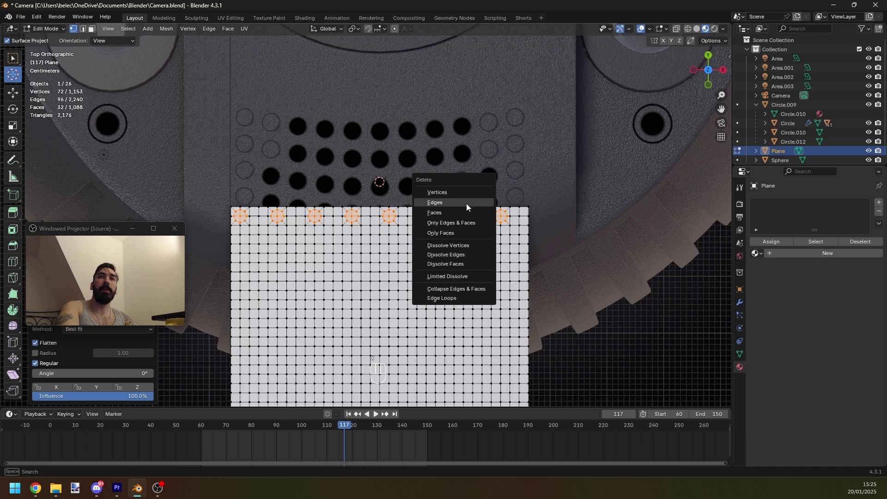
left_click(464, 213)
Step: Re-enter edit mode on the holed plane and view it in wireframe with nothing selected
key("Tab")
scroll(321, 221, "down", 3)
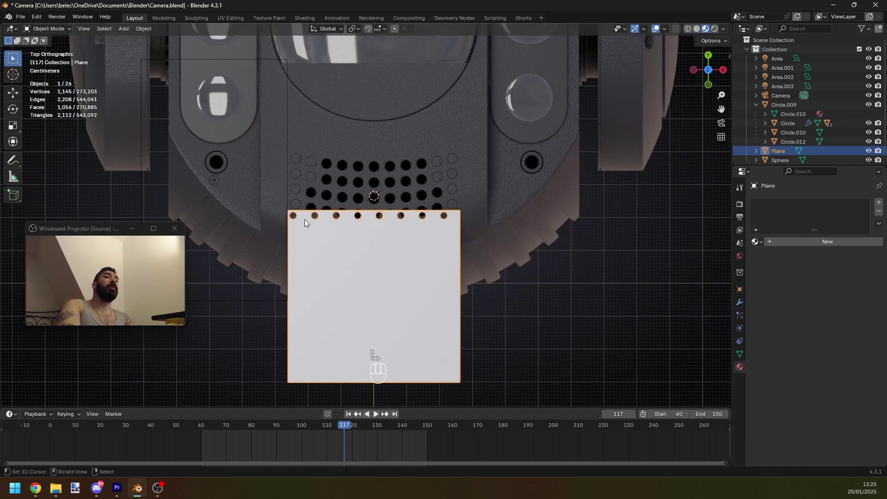
scroll(304, 219, "up", 2)
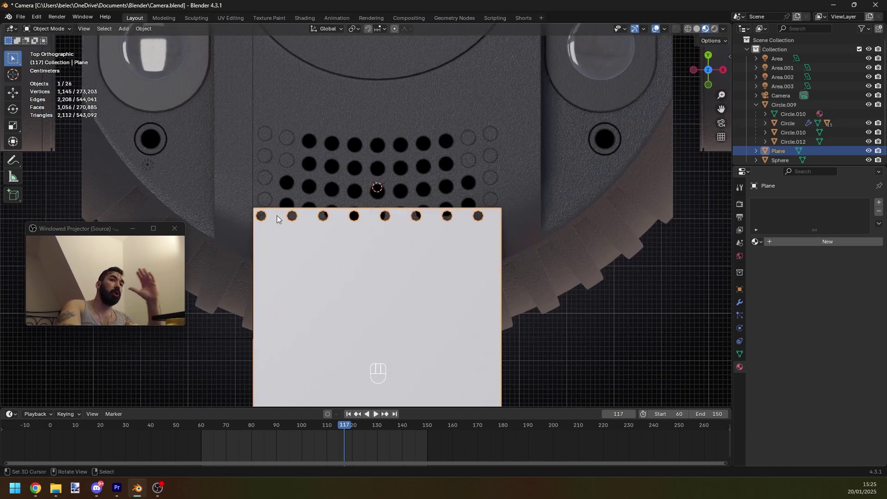
scroll(277, 216, "down", 3)
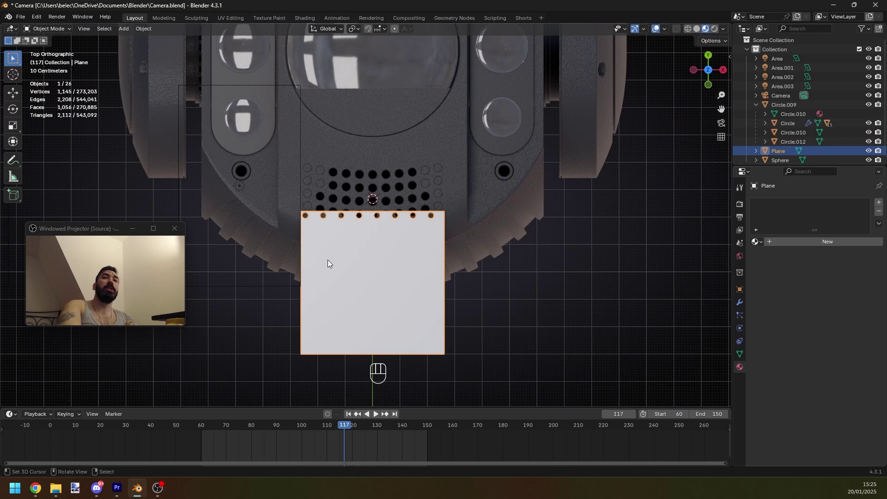
key("Tab")
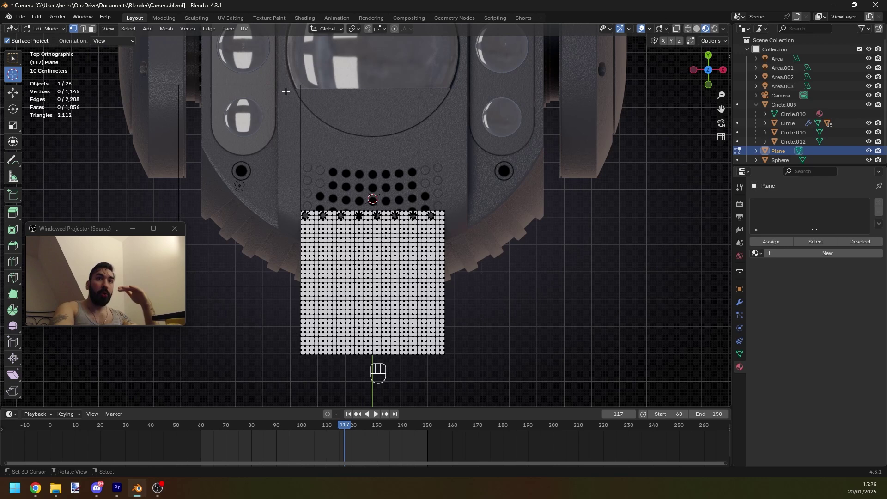
key("z")
key("z")
scroll(319, 287, "up", 2)
key("a")
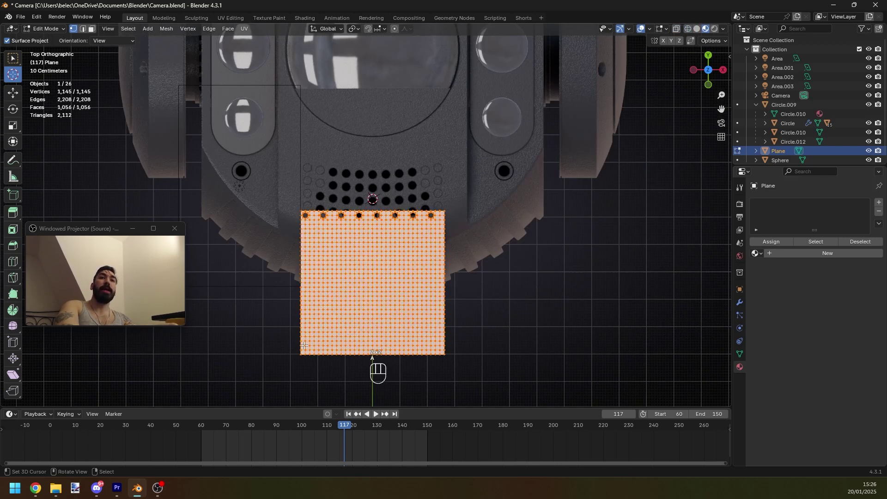
key("a")
key("b")
Step: Box-select and delete the grid's lower rows of vertices, then select the strip's bottom edge loop
mouse_move(285, 358)
left_mouse_down()
mouse_move(531, 284)
mouse_move(511, 248)
left_mouse_up()
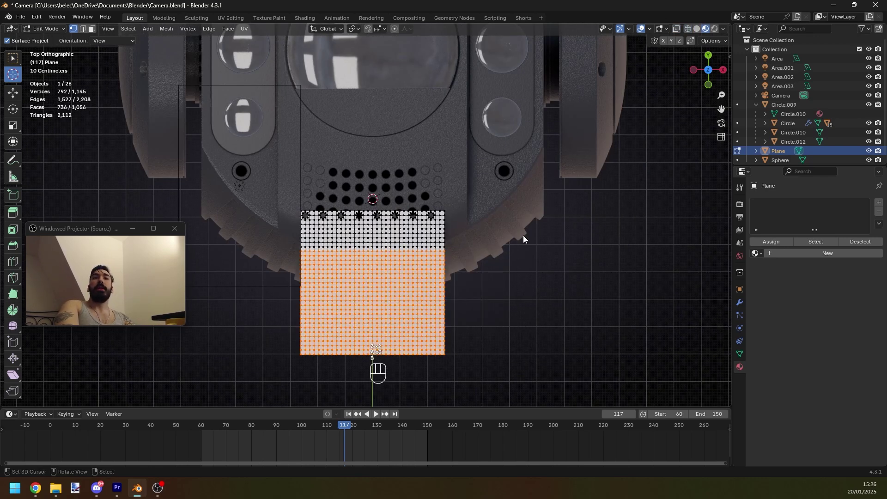
key("x")
left_click(503, 216)
scroll(314, 248, "up", 2)
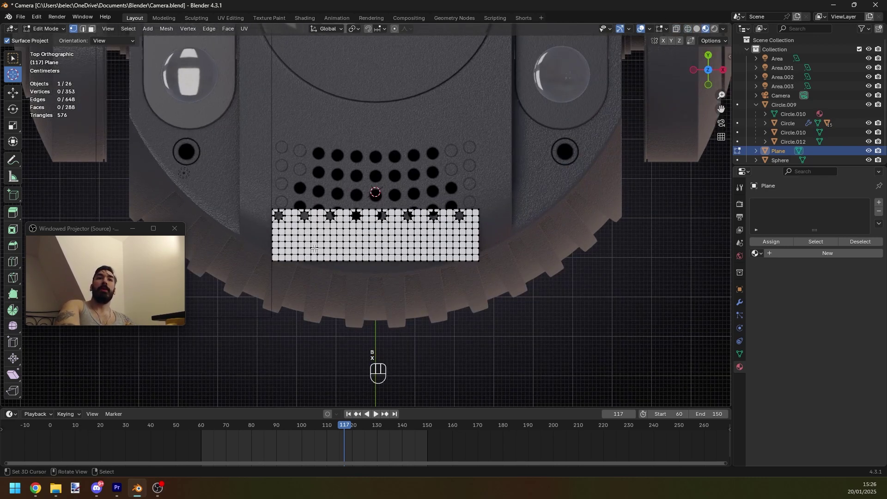
key("2")
left_click(283, 262, "alt")
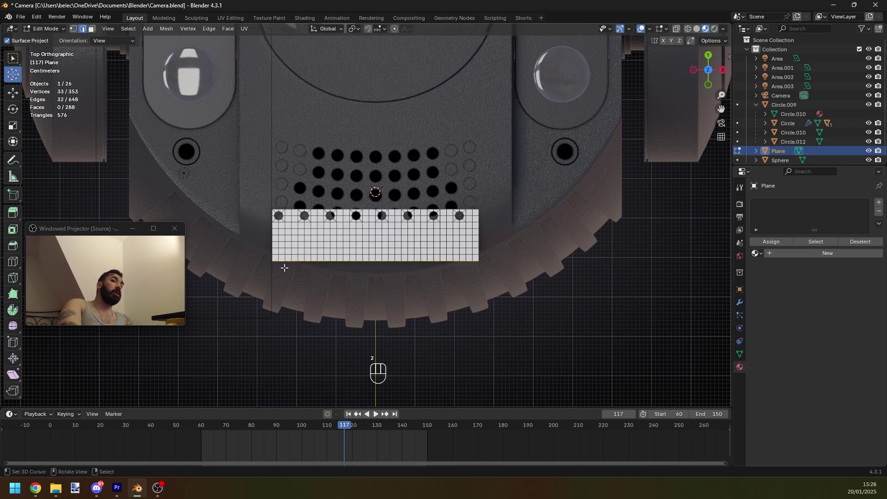
Step: Orbit around the 288-face holed strip under the camera in vertex mode, then return to object mode
middle_click_drag(287, 261, 314, 328)
scroll(384, 219, "up", 3)
key("1")
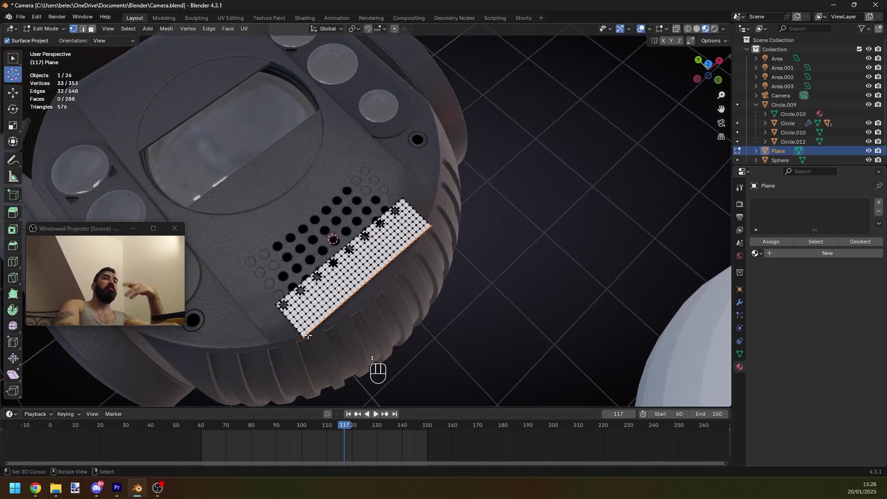
middle_click_drag(443, 224, 352, 282)
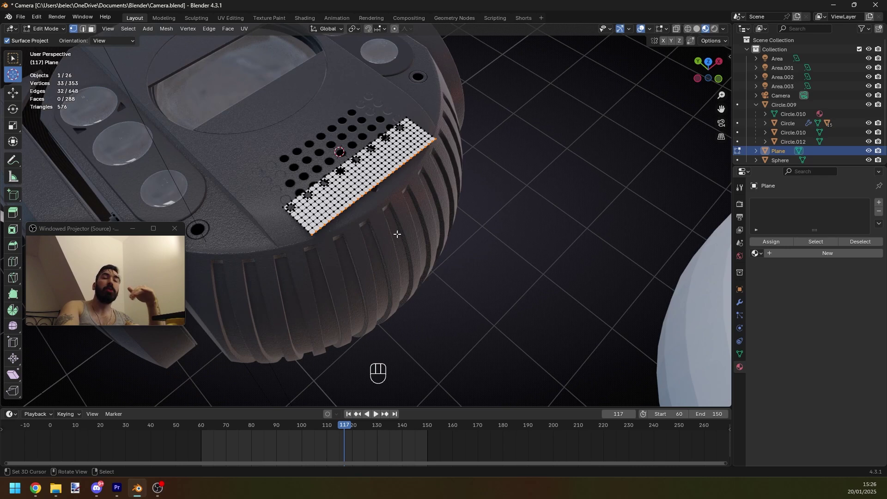
middle_click_drag(396, 234, 383, 236)
left_click_drag(118, 239, 124, 300)
middle_click_drag(368, 231, 397, 226)
key("Tab")
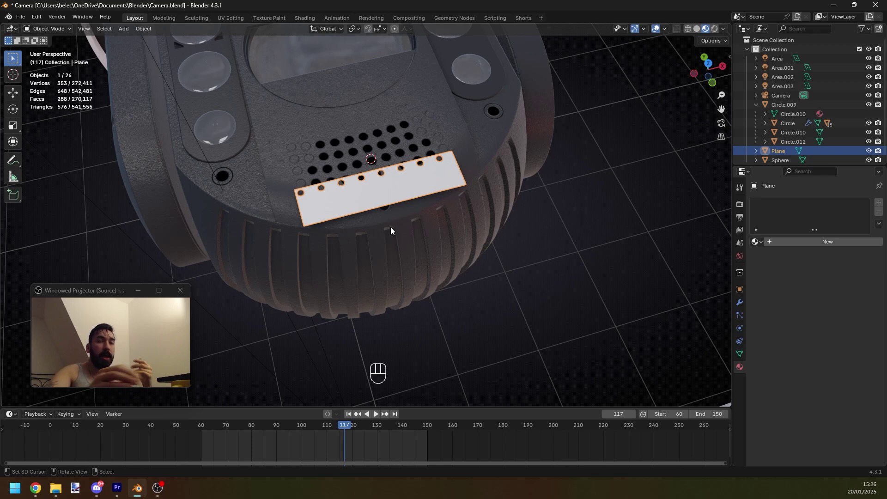
Step: Delete the Plane strip object, leaving 25 objects, and orbit to check the camera's original grille
middle_click_drag(303, 175, 377, 221)
key("x")
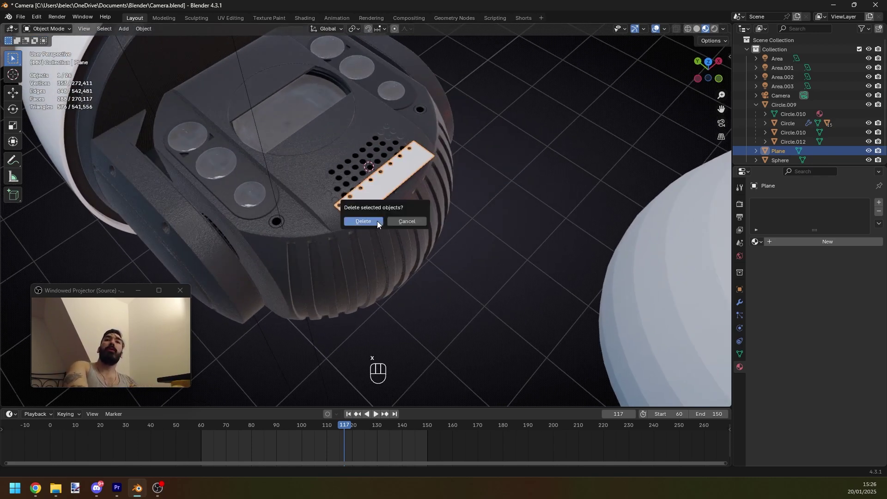
left_click(377, 220)
middle_click_drag(379, 159, 301, 251)
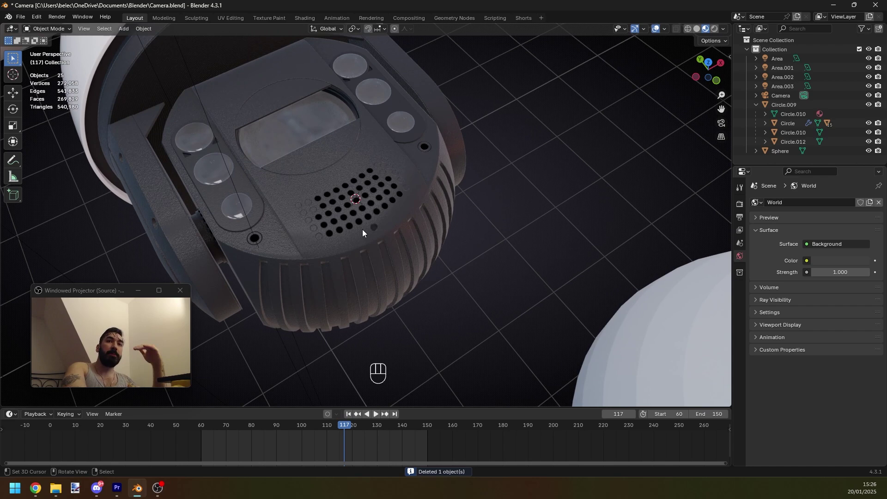
scroll(362, 232, "up", 2)
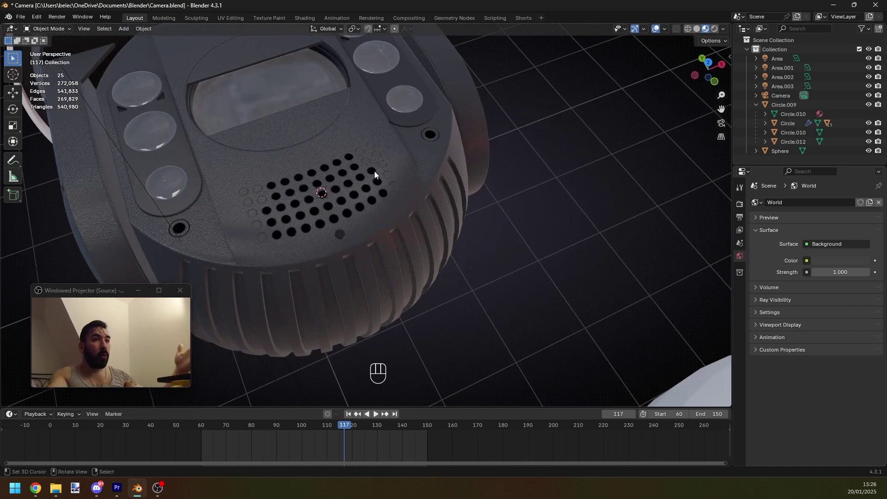
middle_click_drag(424, 208, 448, 206)
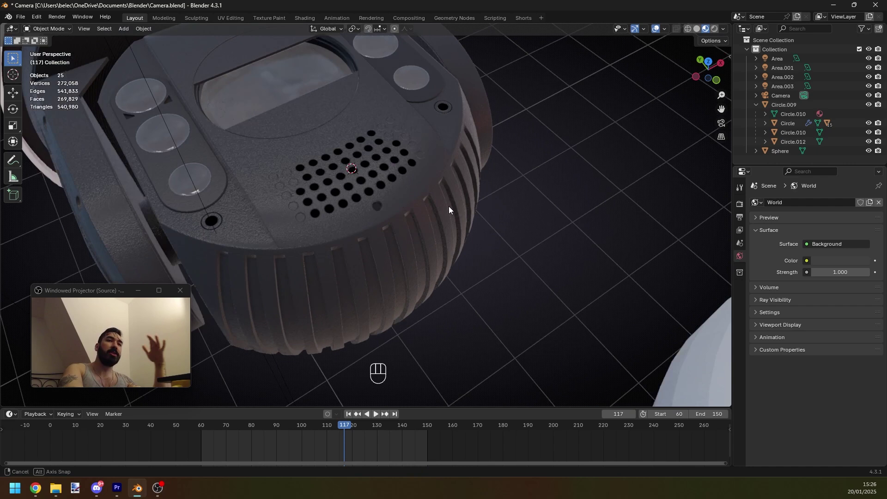
middle_click_drag(366, 250, 332, 253)
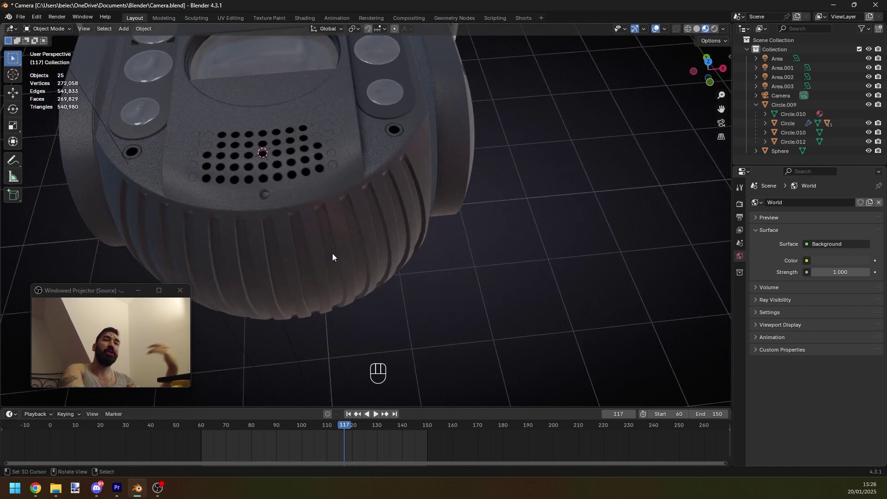
middle_click_drag(276, 252, 289, 258)
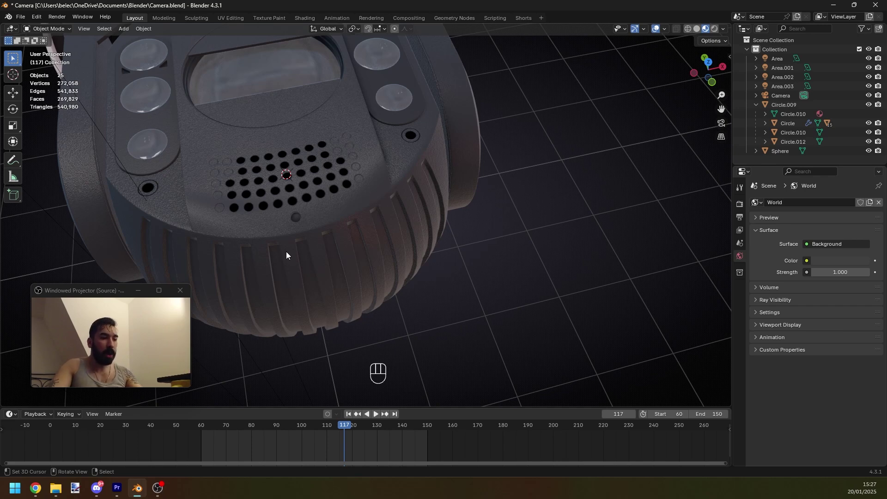
middle_click_drag(256, 223, 256, 223)
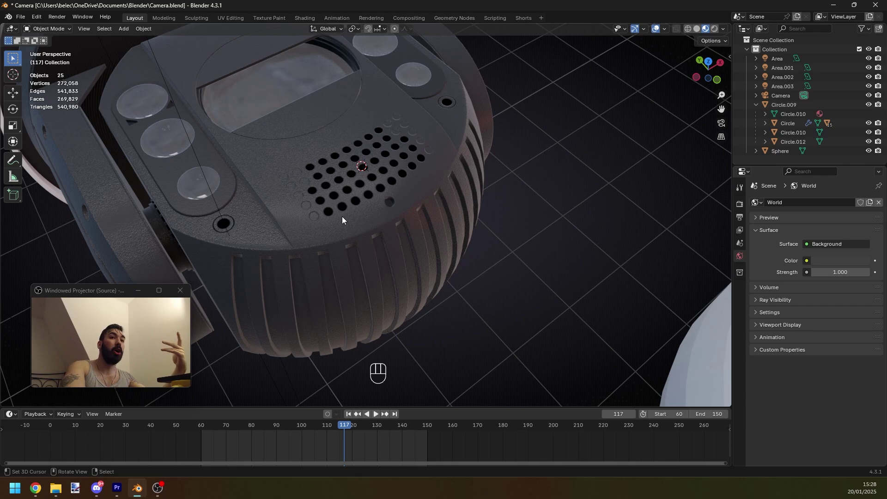
middle_click_drag(361, 241, 338, 249)
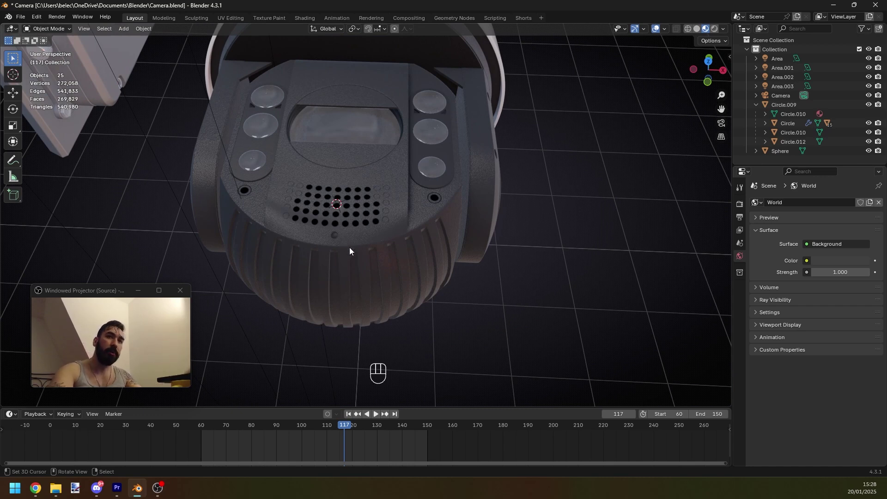
middle_click_drag(349, 247, 446, 273)
scroll(333, 236, "down", 5)
scroll(447, 274, "up", 2)
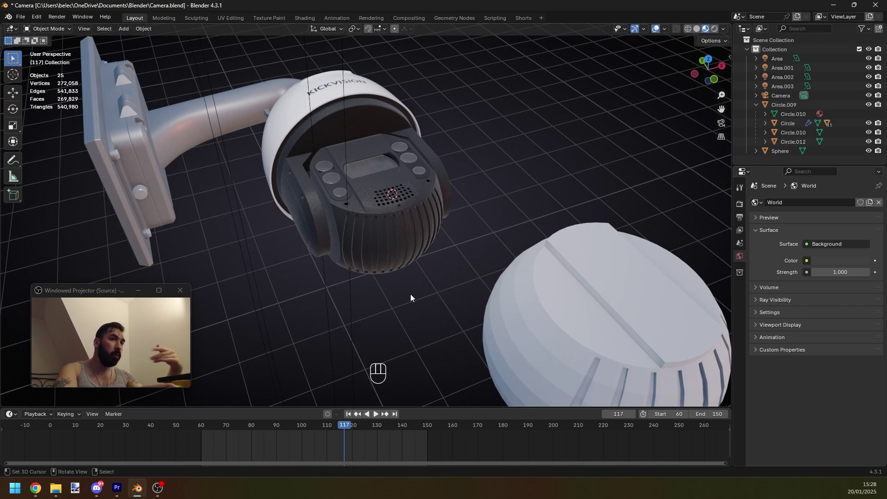
scroll(410, 294, "down", 2)
middle_click_drag(398, 284, 387, 248)
left_click(524, 162)
key("Tab")
key("a")
key("a")
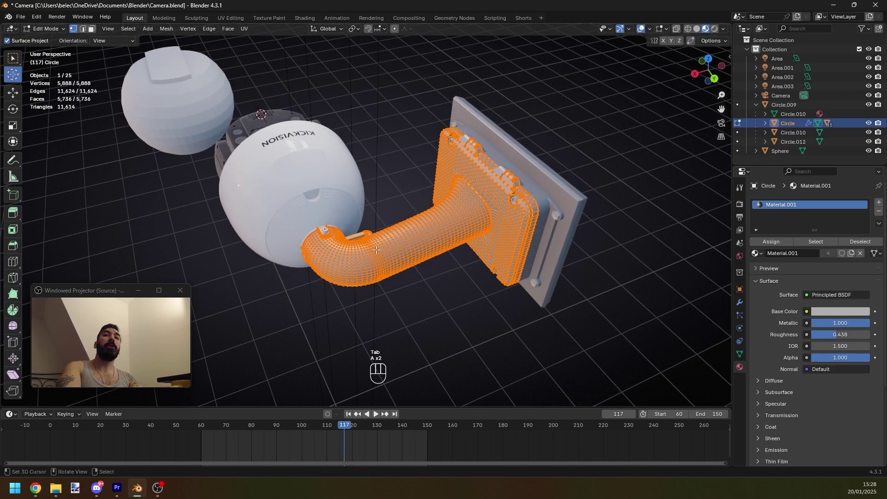
key("3")
scroll(387, 247, "up", 4)
key("a")
key("a")
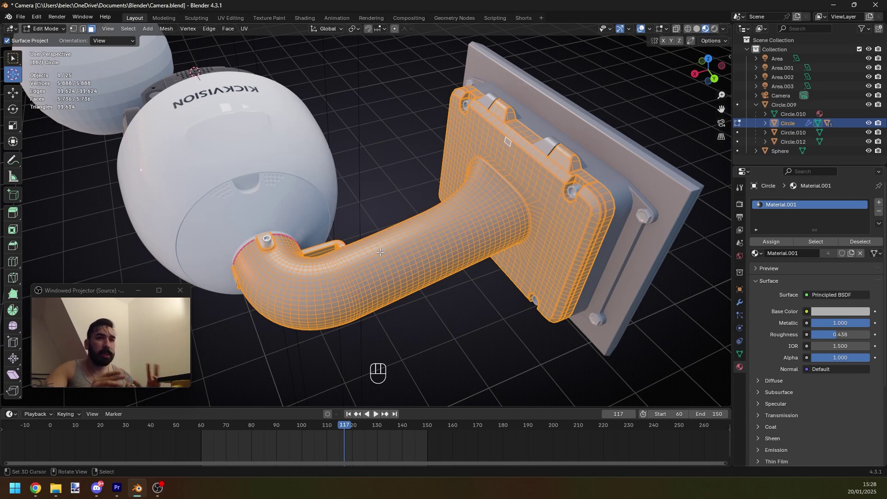
key("a")
key("a")
key("a")
key("a")
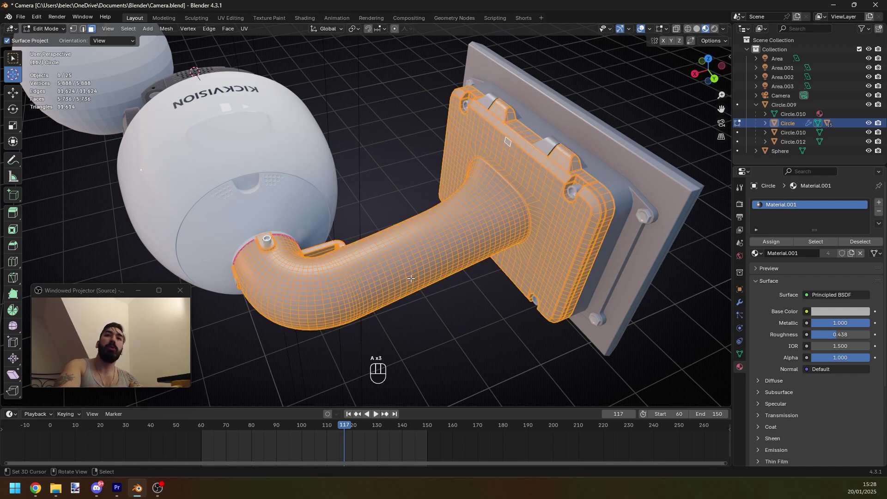
middle_click_drag(454, 210, 355, 207)
left_click(396, 184)
scroll(386, 191, "down", 4)
scroll(271, 210, "down", 5)
key("Tab")
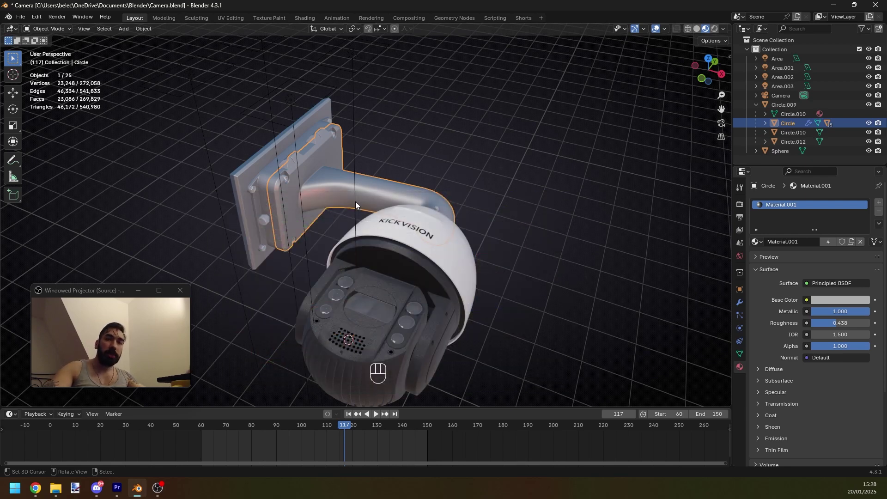
middle_click_drag(355, 201, 384, 167)
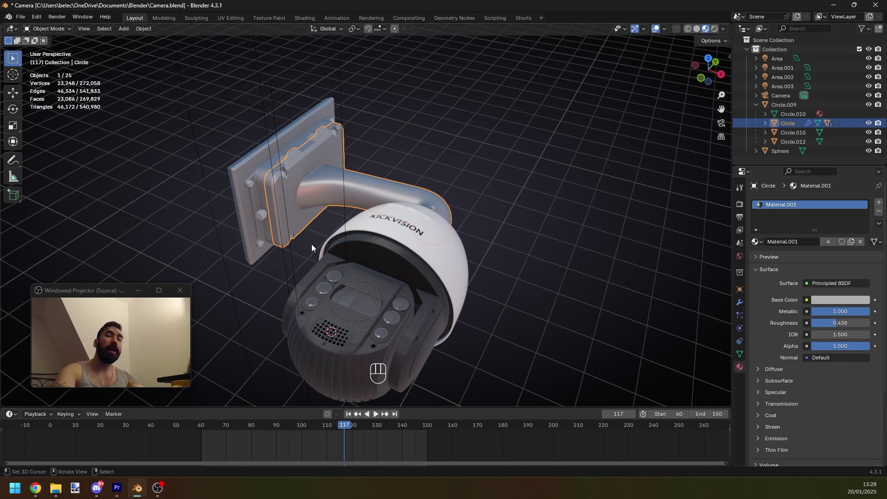
middle_click_drag(311, 244, 328, 251)
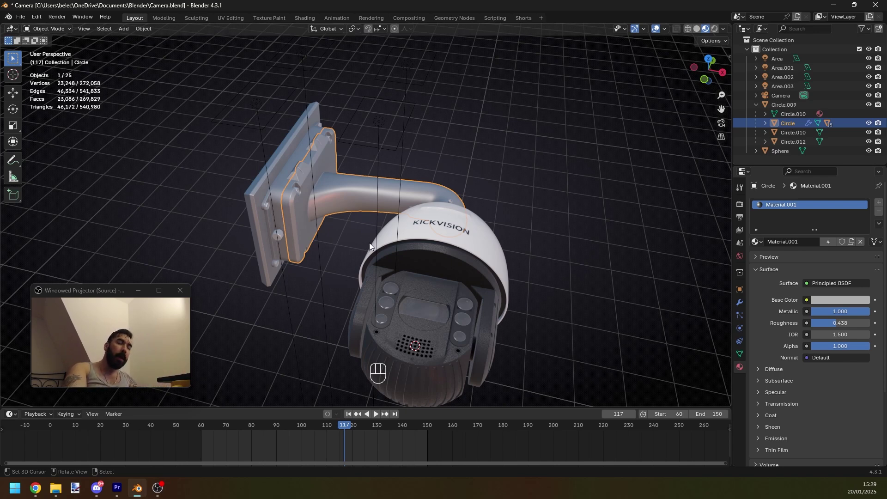
middle_click_drag(354, 195, 349, 201)
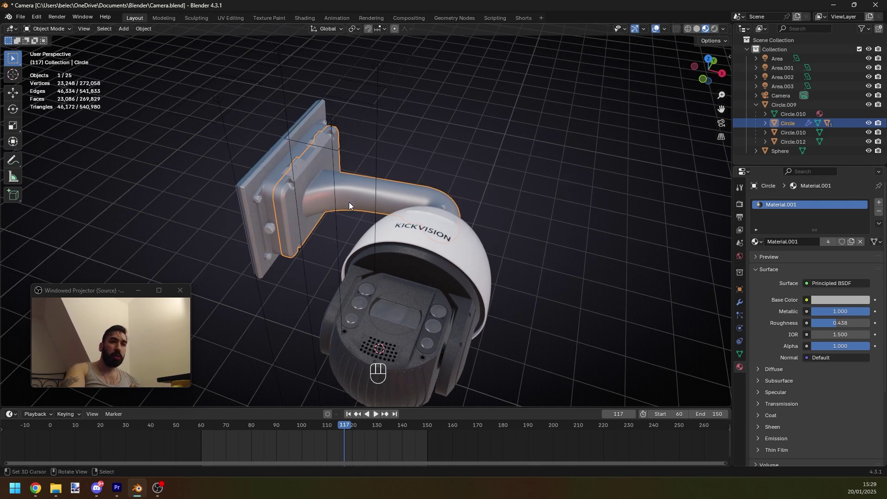